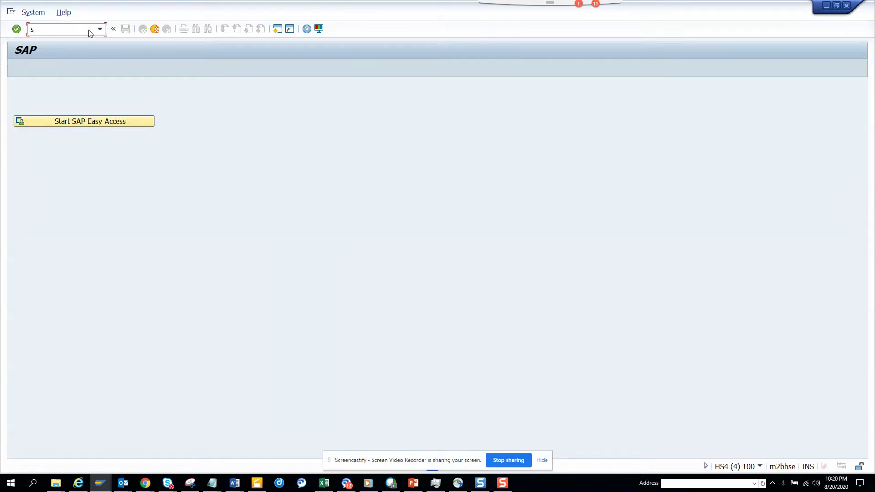
pyautogui.write('t13')
# Run transaction st13 to reach the Analysis & Service Tools Launchpad.
pyautogui.press('Return')
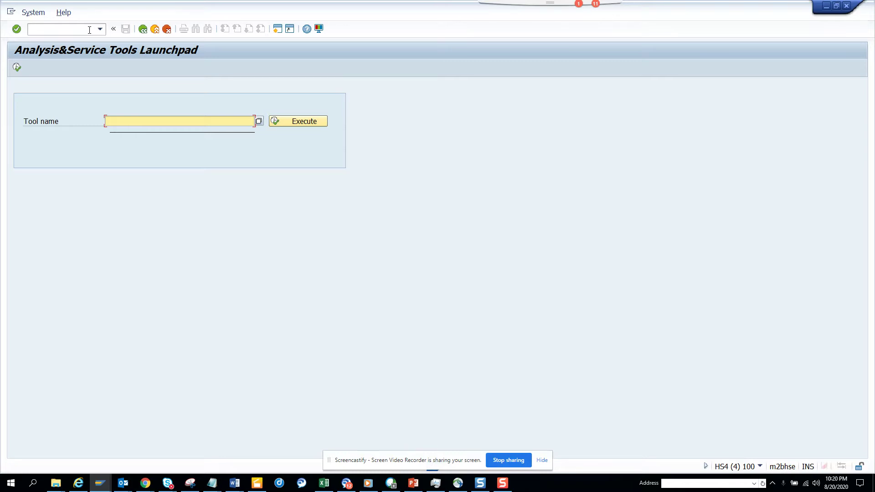
# Pick PERF_TOOL from the Tool name value help and execute it.
pyautogui.click(259, 122)
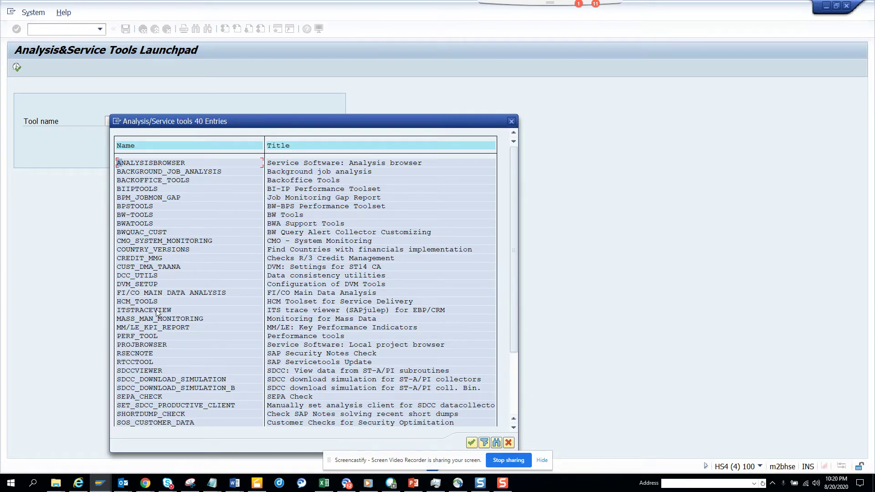
pyautogui.doubleClick(144, 336)
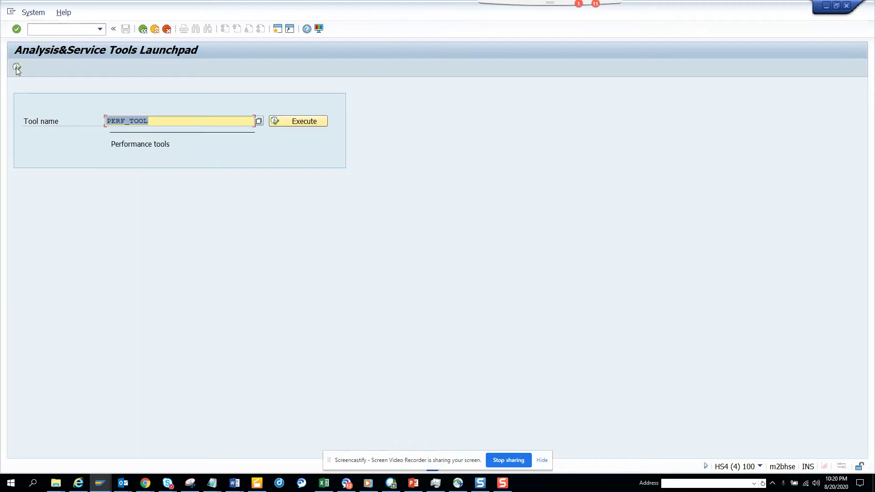
pyautogui.click(18, 69)
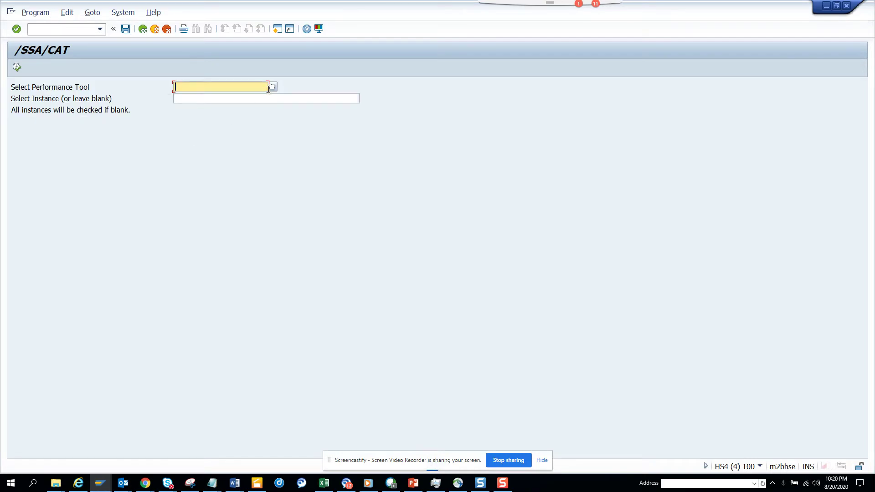
# Run ABAPMETER on instance m2bhse_HS4_00, check its results, and go back.
pyautogui.click(272, 89)
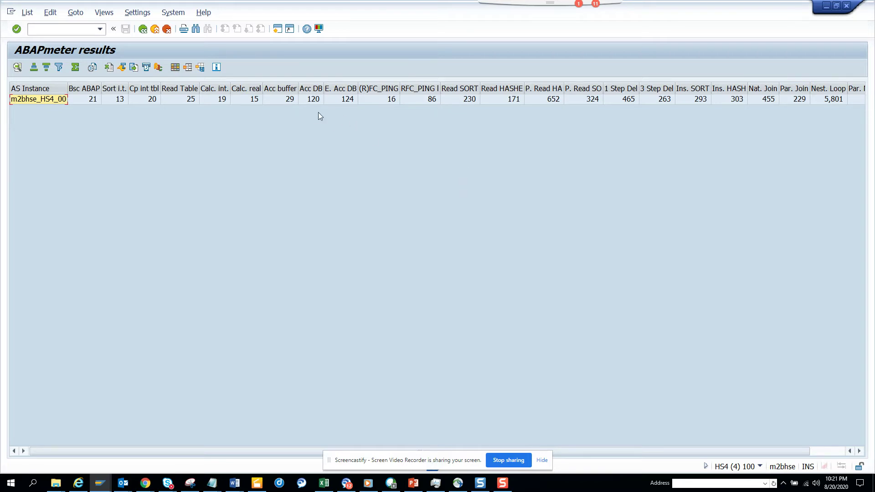
pyautogui.click(143, 28)
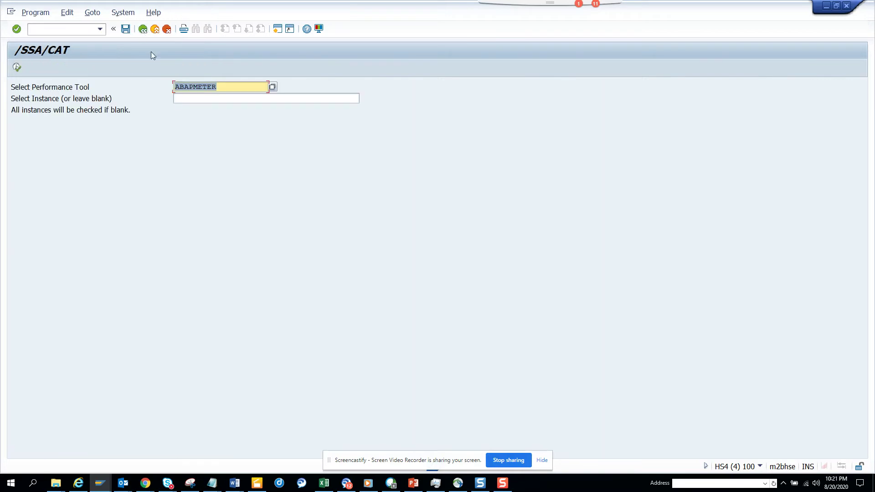
# View the DBloadGenerator parameters, return, and reopen the nine-tool Performance Tool list.
pyautogui.click(272, 88)
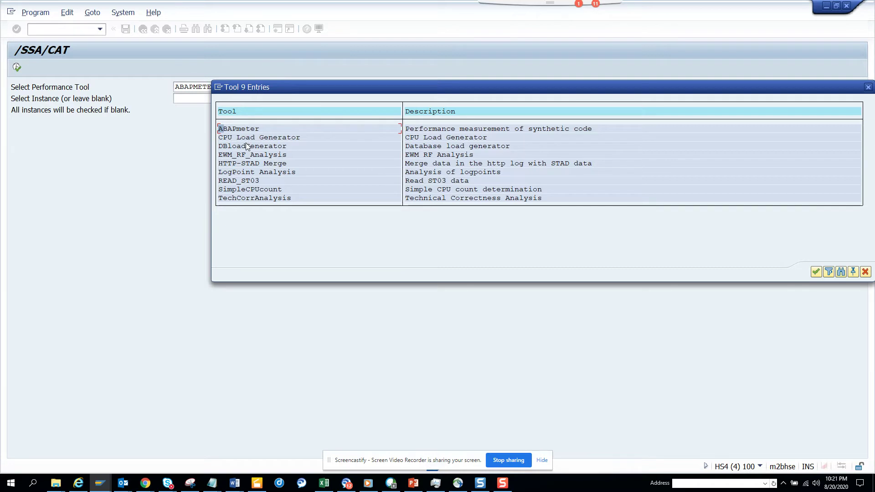
pyautogui.doubleClick(246, 144)
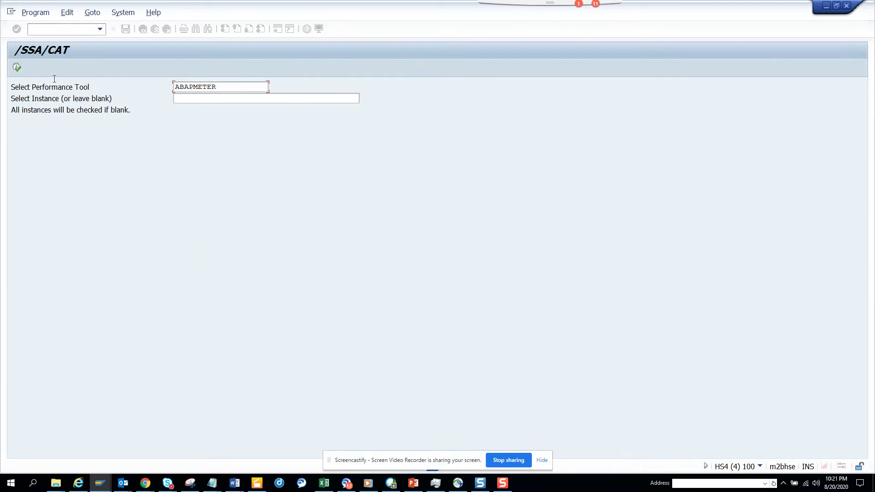
pyautogui.click(18, 67)
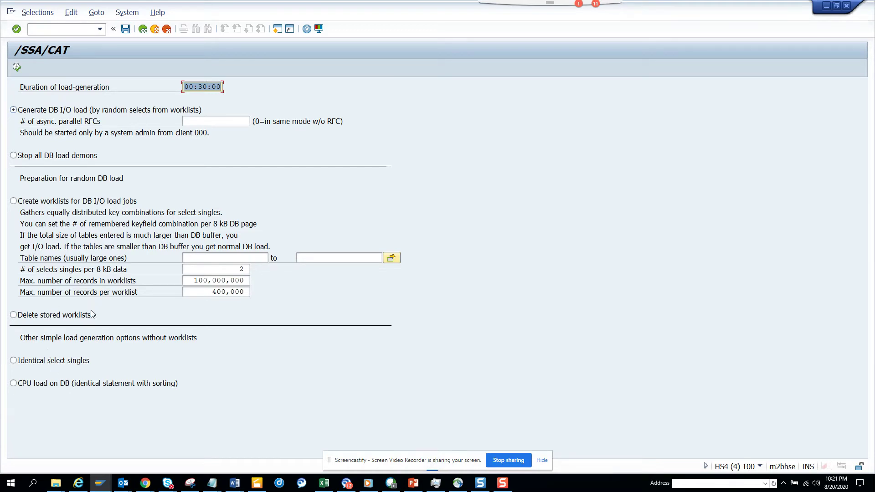
pyautogui.click(141, 32)
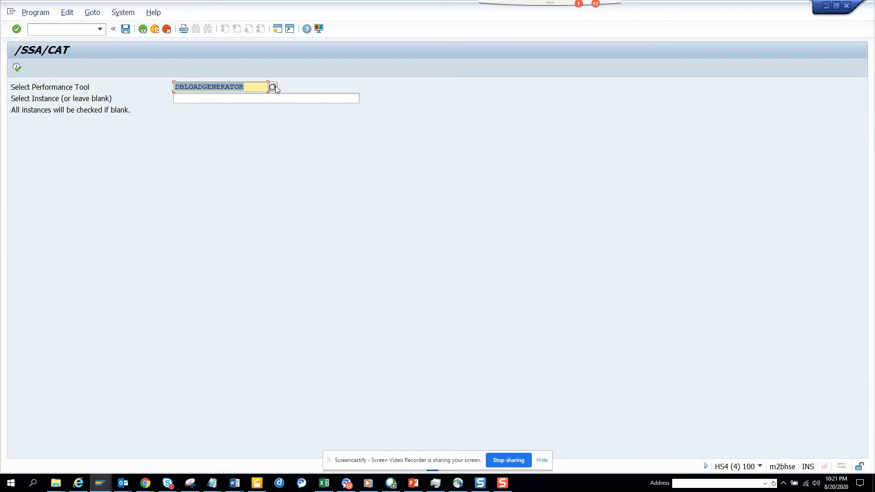
pyautogui.click(275, 87)
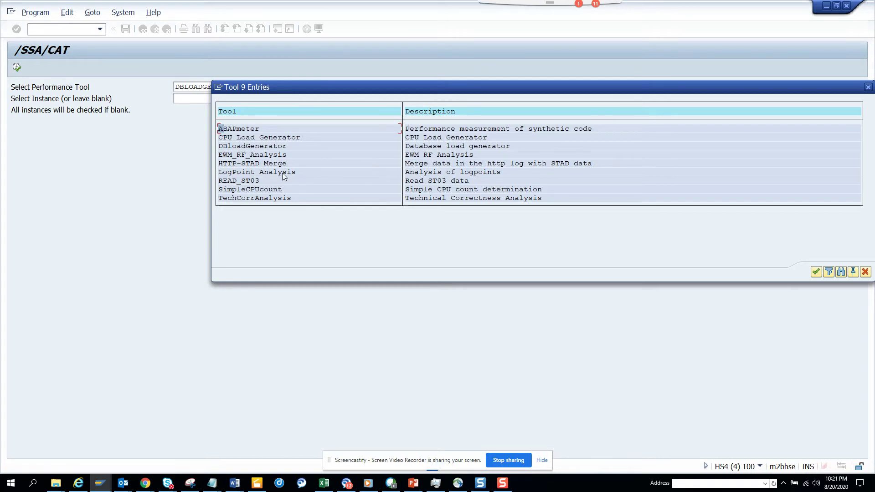
# Choose SimpleCPUcount, view its CPU count load test parameters, and go back.
pyautogui.doubleClick(266, 191)
pyautogui.click(16, 68)
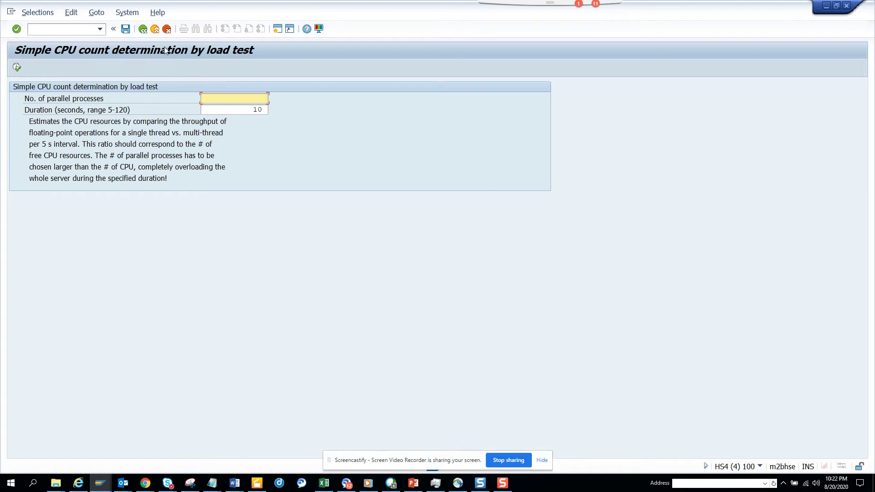
pyautogui.click(142, 29)
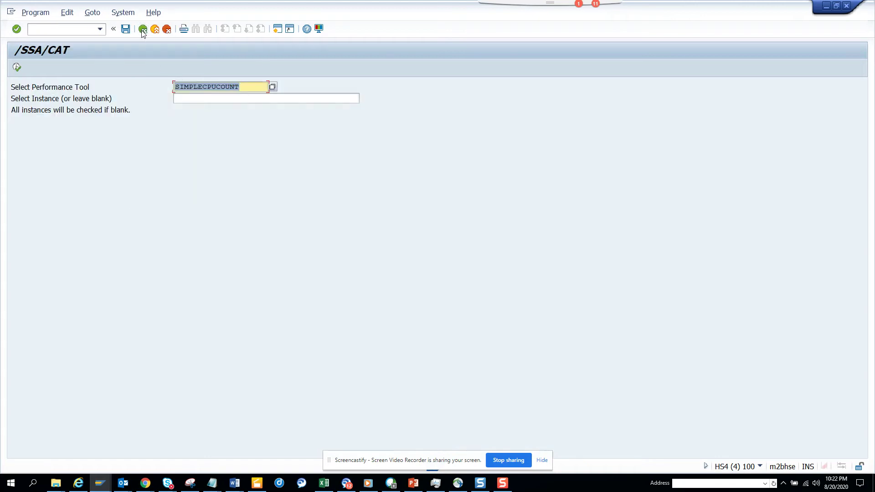
# Open TechCorrAnalysis, view its /SSA/CAT short dump and log selections, then back out twice.
pyautogui.click(272, 87)
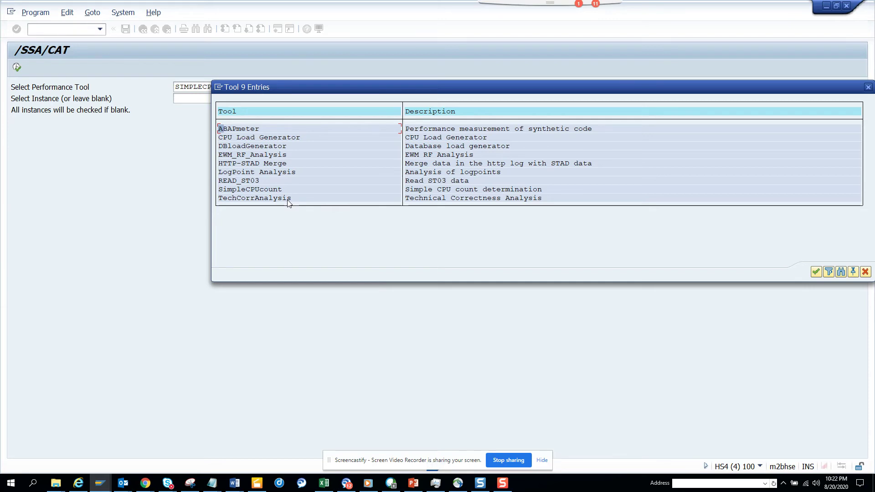
pyautogui.click(288, 198)
pyautogui.doubleClick(288, 198)
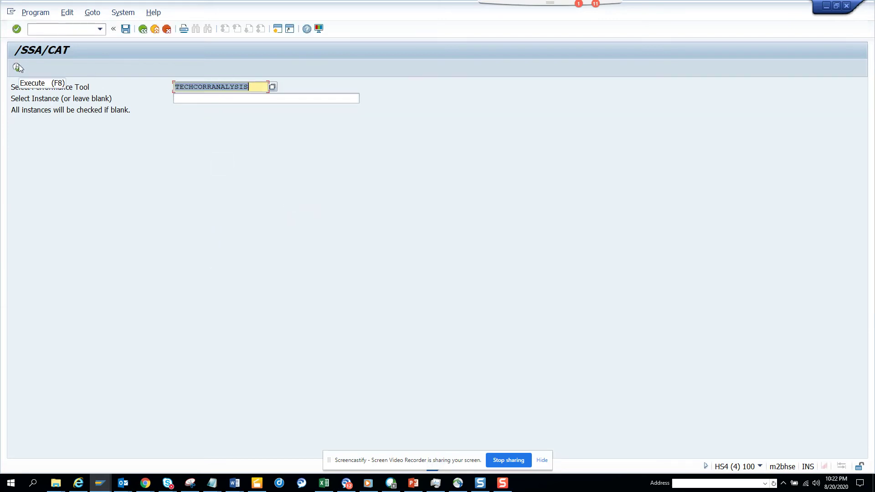
pyautogui.click(17, 68)
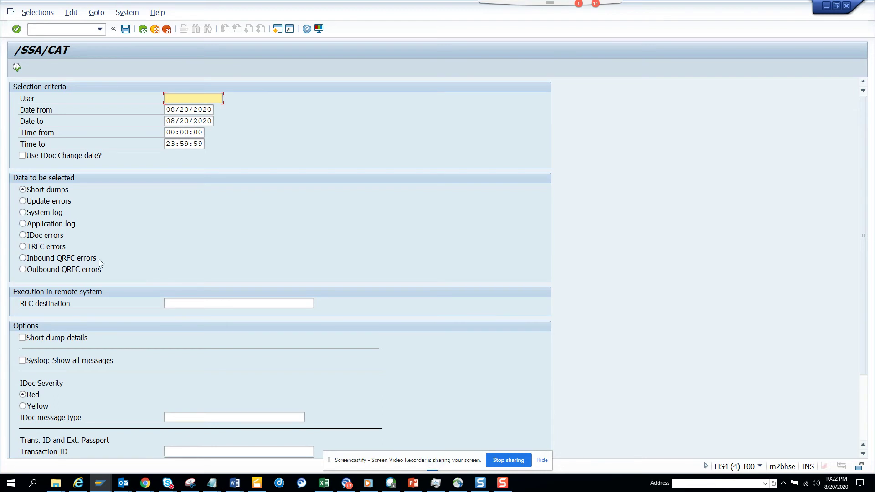
pyautogui.click(142, 29)
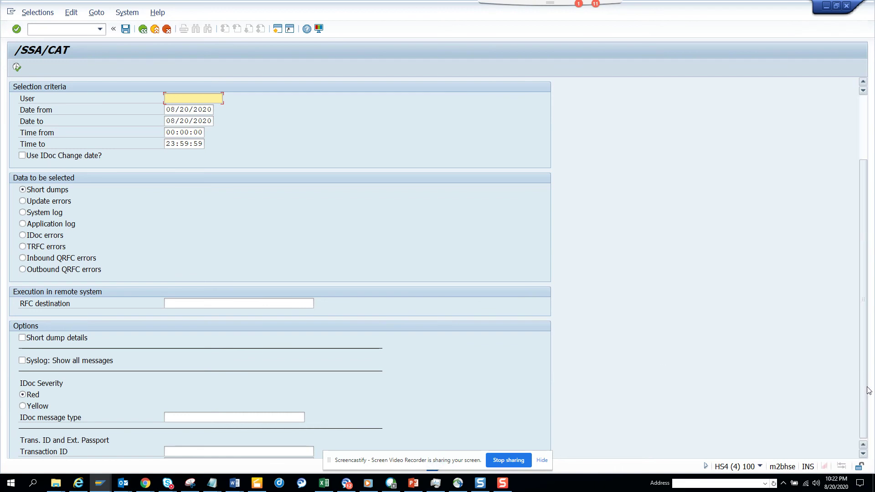
pyautogui.scroll(-3, 867, 390)
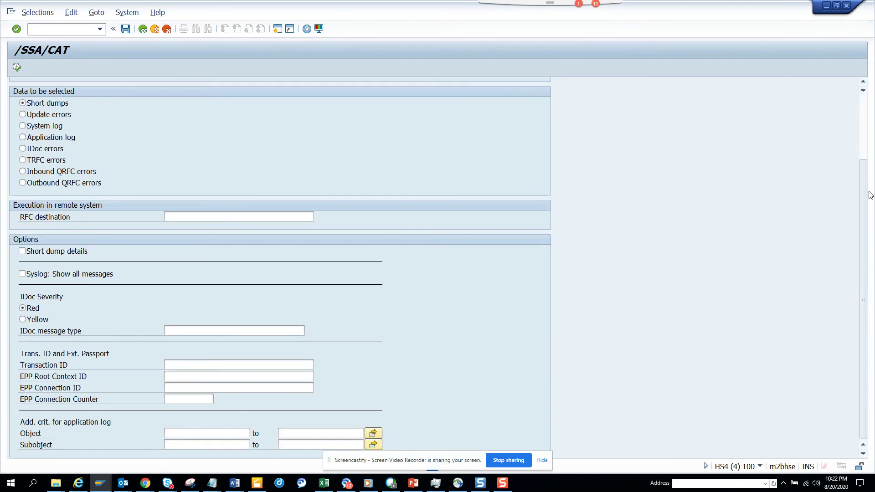
pyautogui.scroll(3, 865, 123)
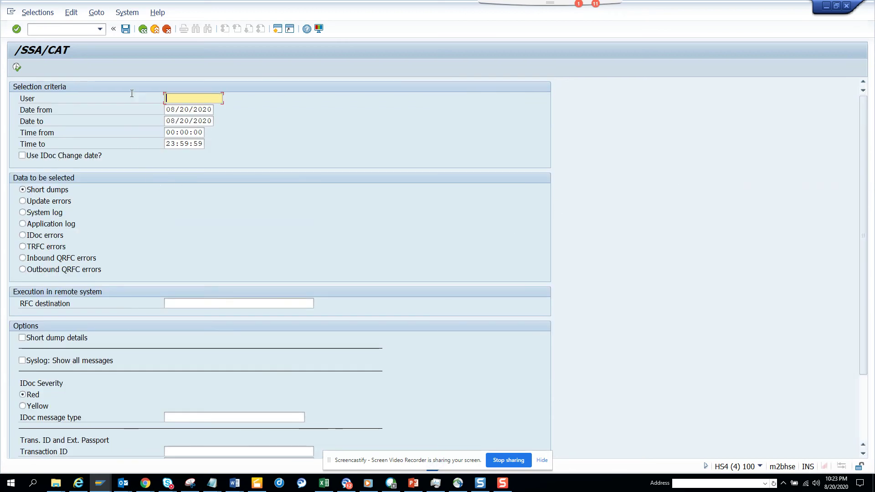
pyautogui.click(142, 29)
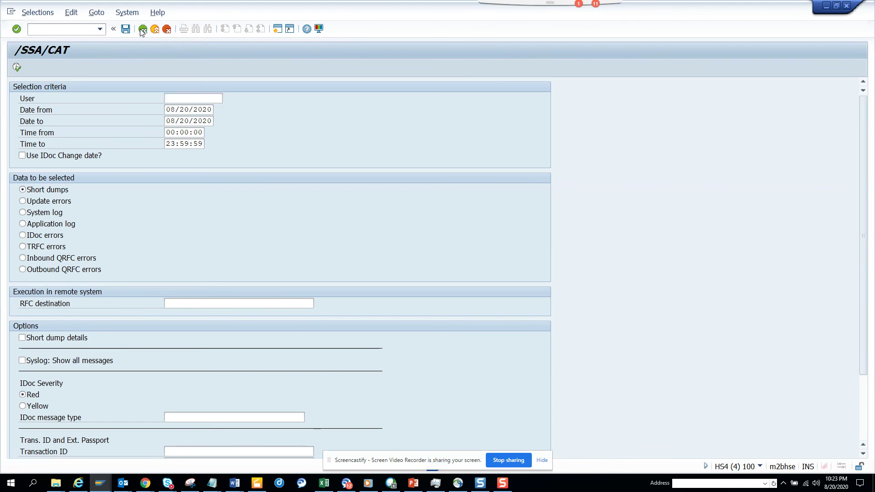
# Relaunch PERF_TOOL and show the Performance Tool field's history of four tools.
pyautogui.click(142, 29)
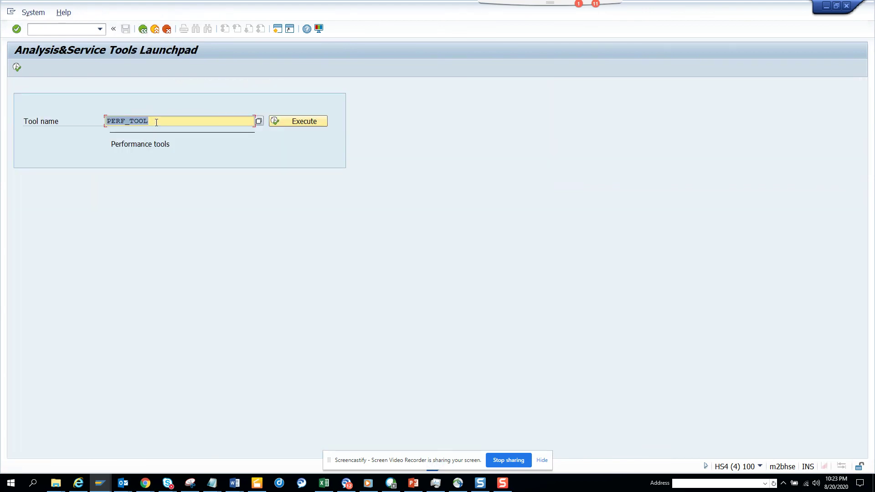
pyautogui.click(20, 68)
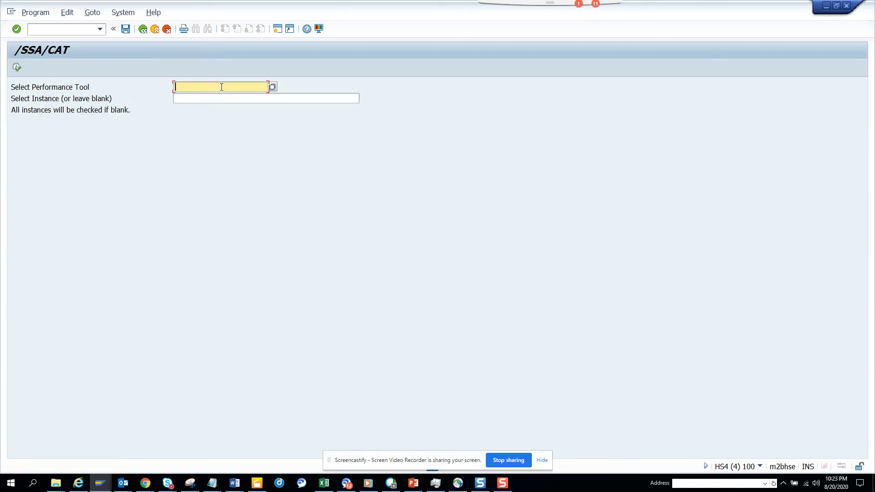
pyautogui.click(222, 87)
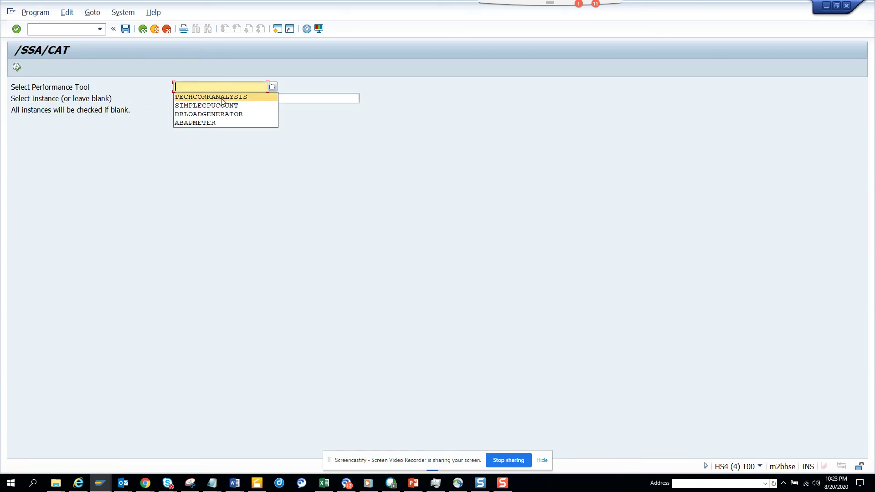